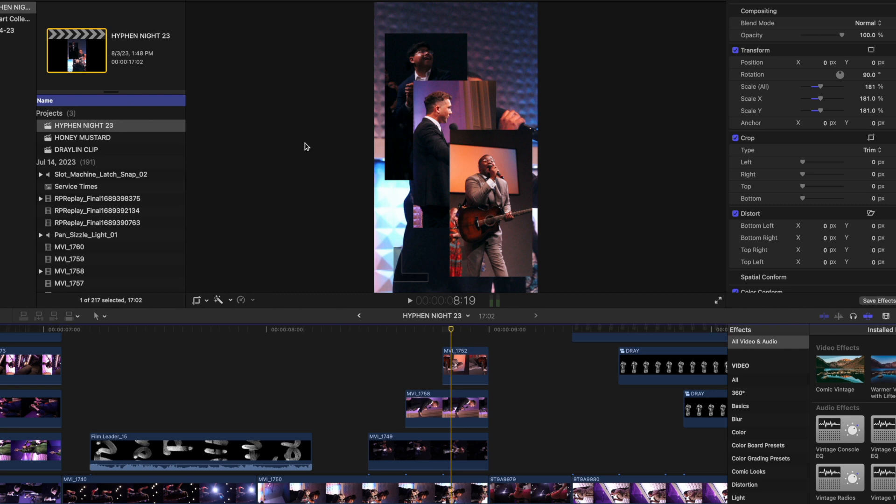
- Review the three-photo collage built from clips MVI_1749, MVI_1758 and MVI_1752 by scrubbing and playing that section
{"action": "left_click", "coordinate": [396, 407]}
{"action": "left_click", "coordinate": [426, 421]}
{"action": "left_click", "coordinate": [462, 330]}
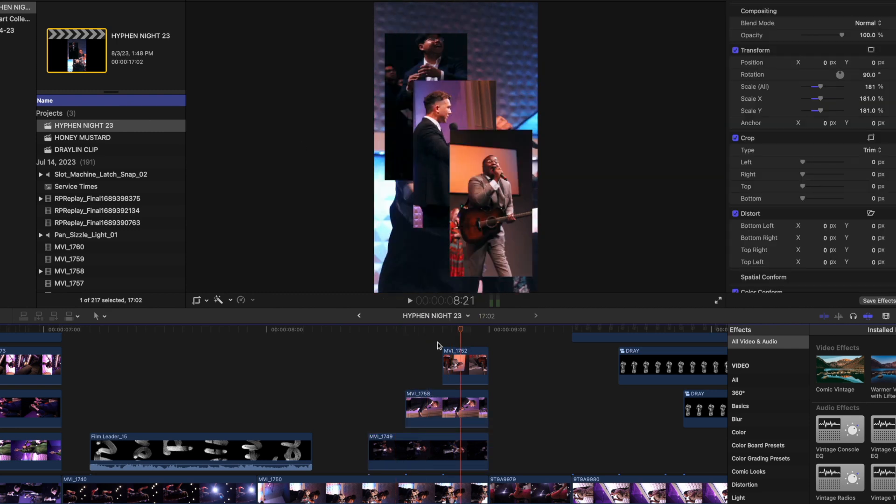
{"action": "left_click_drag", "start_coordinate": [454, 329], "coordinate": [335, 372]}
{"action": "key", "text": "space"}
{"action": "key", "text": "space"}
- Enlarge the timeline area and play the collage section with its sound effects from 8:11
{"action": "scroll", "coordinate": [336, 375], "scroll_direction": "right", "scroll_amount": 4}
{"action": "scroll", "coordinate": [336, 375], "scroll_direction": "down", "scroll_amount": 3}
{"action": "left_click_drag", "start_coordinate": [448, 314], "coordinate": [438, 166]}
{"action": "left_click", "coordinate": [192, 399]}
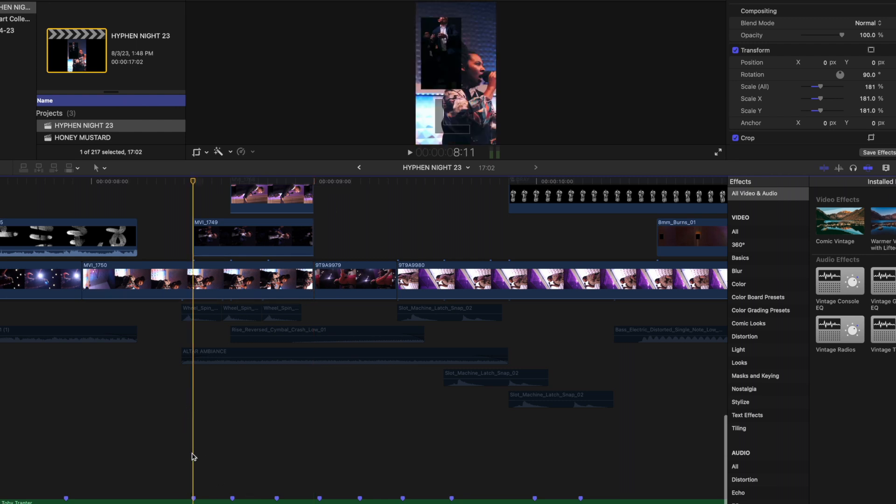
{"action": "key", "text": "space"}
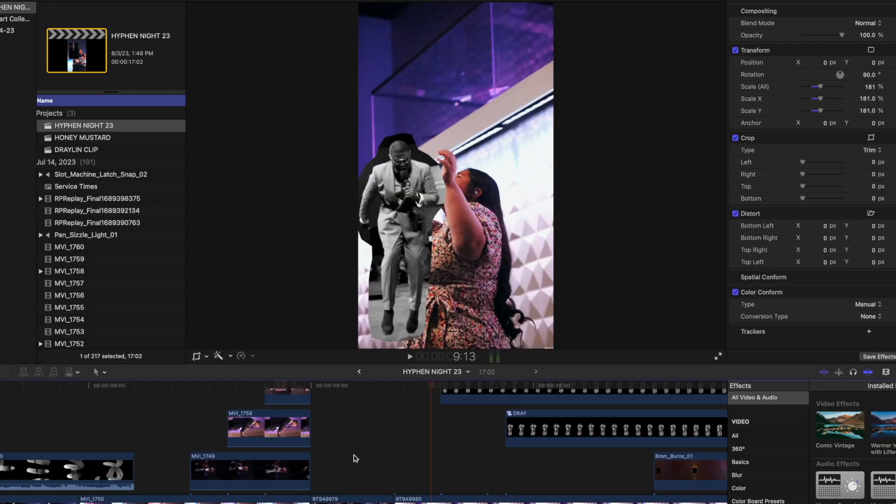
- Play the cut from clip 9T9A9979 into clip 9T9A9980 on the primary storyline
{"action": "scroll", "coordinate": [353, 457], "scroll_direction": "down", "scroll_amount": 3}
{"action": "scroll", "coordinate": [347, 443], "scroll_direction": "left", "scroll_amount": 20}
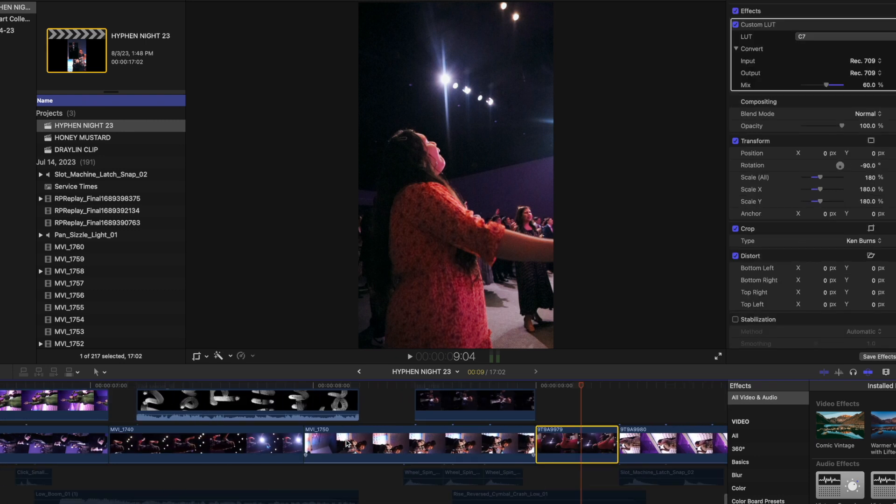
{"action": "left_click", "coordinate": [450, 399]}
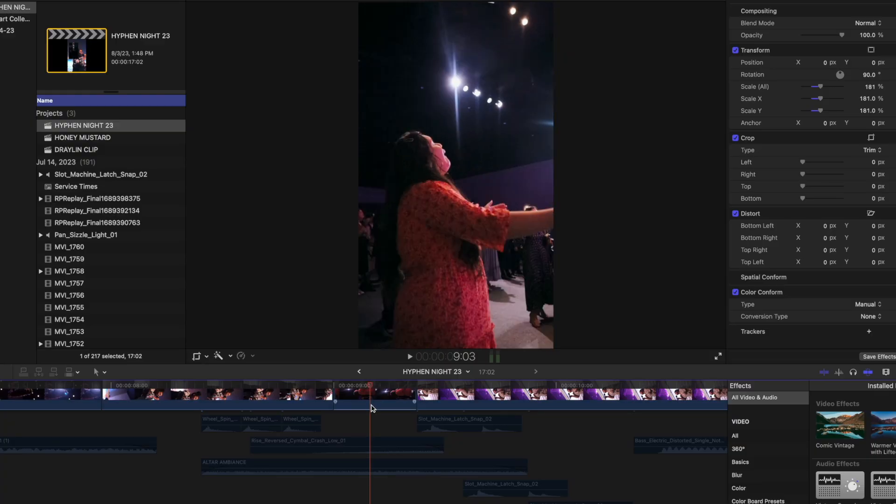
{"action": "key", "text": "space"}
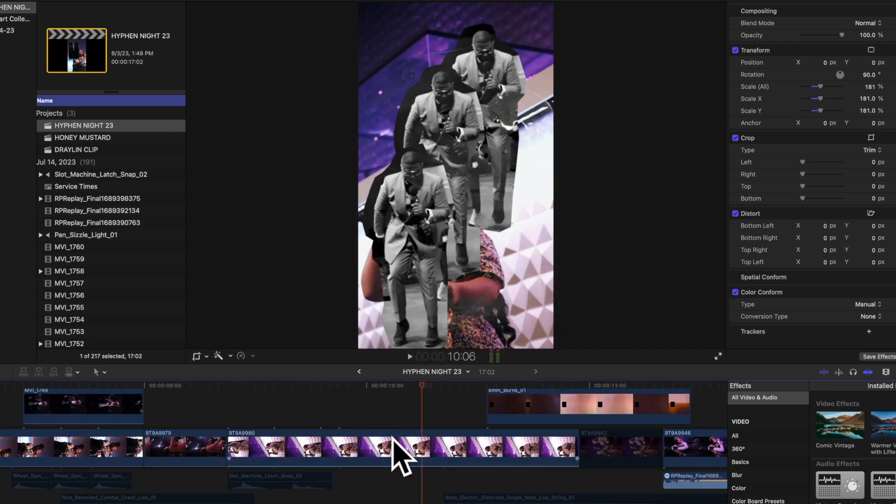
- Give the timeline more height, open the uppermost DRAY compound clip and play its masked photo sequence from the beginning
{"action": "scroll", "coordinate": [428, 443], "scroll_direction": "up", "scroll_amount": 5}
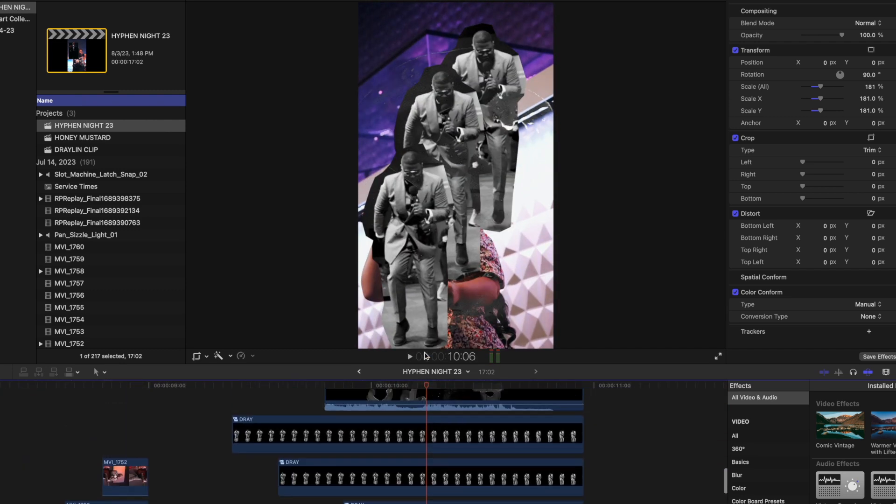
{"action": "left_click_drag", "start_coordinate": [440, 364], "coordinate": [440, 218]}
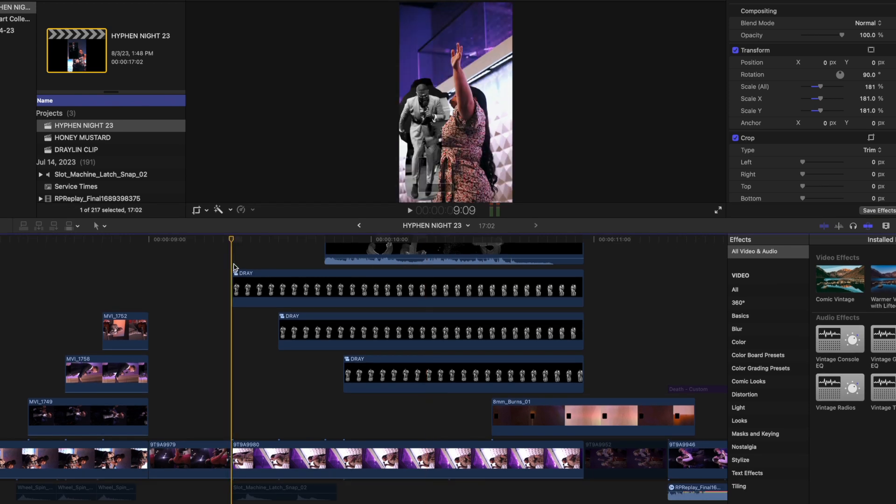
{"action": "double_click", "coordinate": [246, 277]}
{"action": "scroll", "coordinate": [157, 340], "scroll_direction": "left", "scroll_amount": 3}
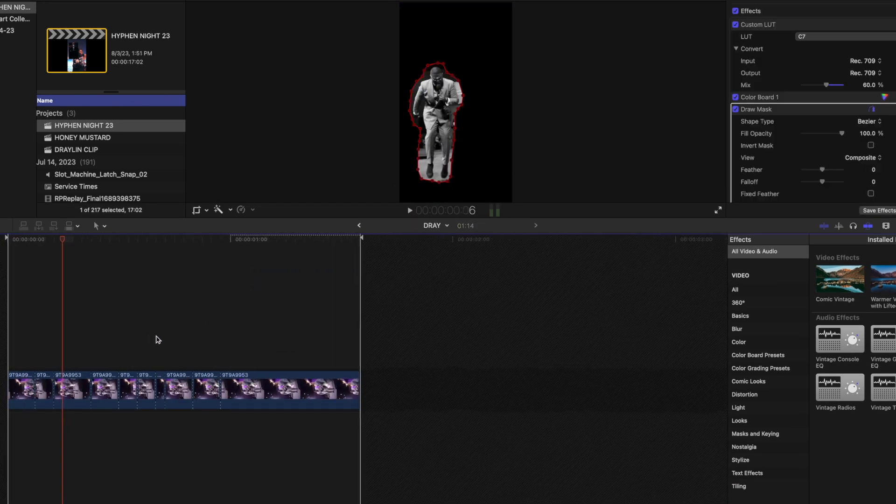
{"action": "left_click", "coordinate": [1, 340]}
{"action": "key", "text": "space"}
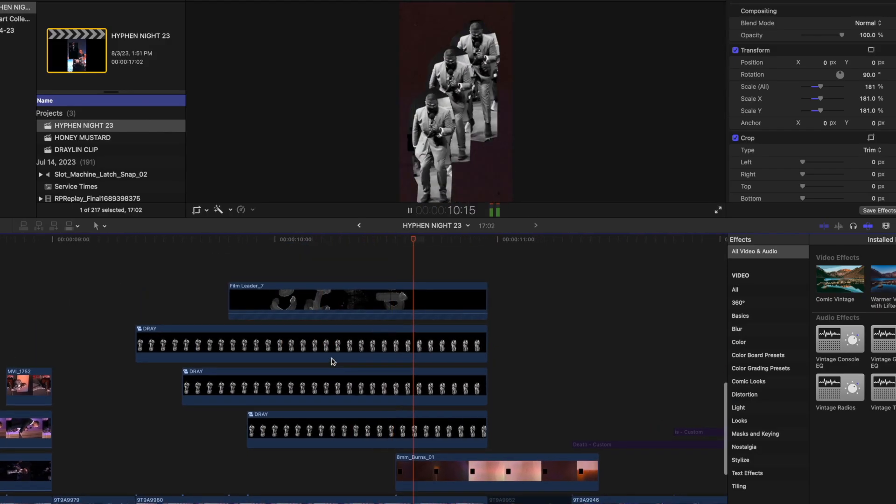
- Play the HYPHEN NIGHT 23 project from 10:08 to review the three stacked DRAY clips running into 8mm_Burns_01
{"action": "scroll", "coordinate": [316, 340], "scroll_direction": "up", "scroll_amount": 1}
{"action": "left_click", "coordinate": [292, 363]}
{"action": "scroll", "coordinate": [293, 363], "scroll_direction": "down", "scroll_amount": 5}
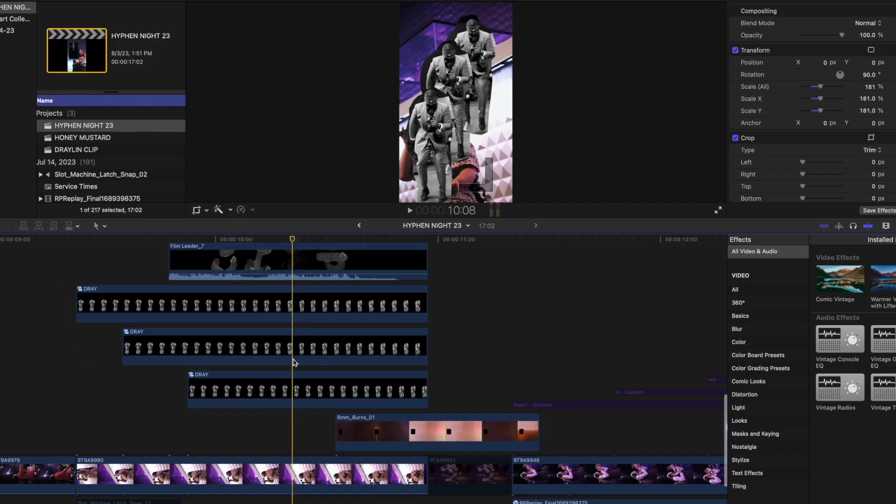
{"action": "key", "text": "space"}
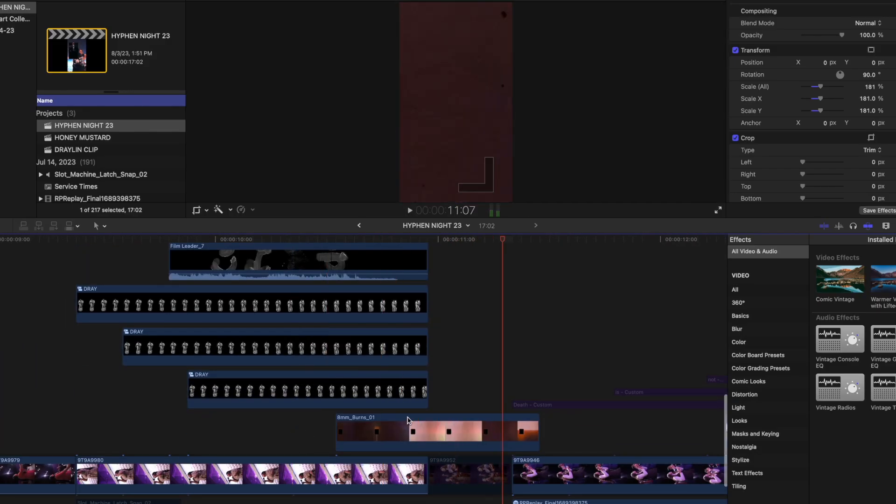
- Scrub across the 8mm_Burns_01 overlay and play its transition into clip 9T9A9946 from 10:23
{"action": "left_click_drag", "start_coordinate": [383, 240], "coordinate": [430, 301]}
{"action": "scroll", "coordinate": [430, 326], "scroll_direction": "right", "scroll_amount": 5}
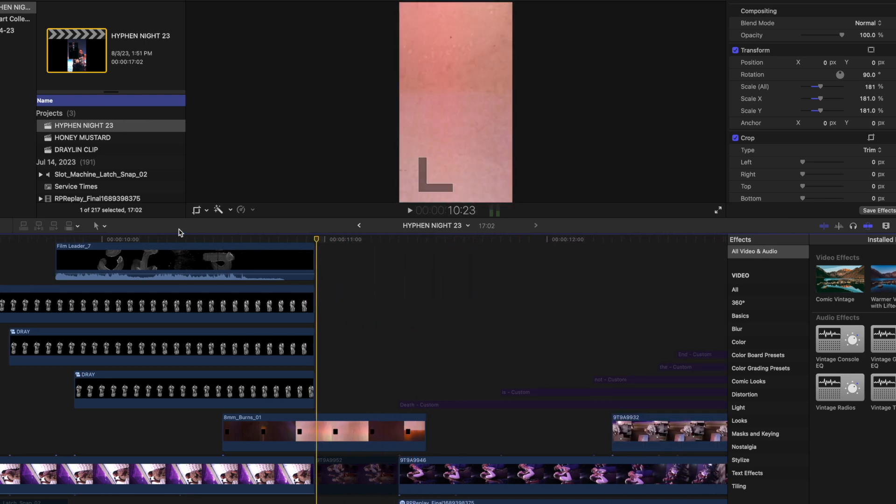
{"action": "key", "text": "space"}
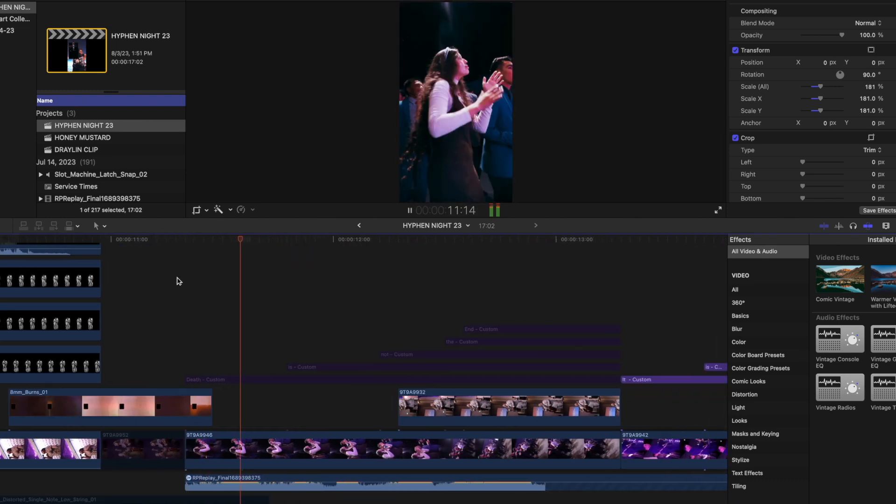
{"action": "key", "text": "space"}
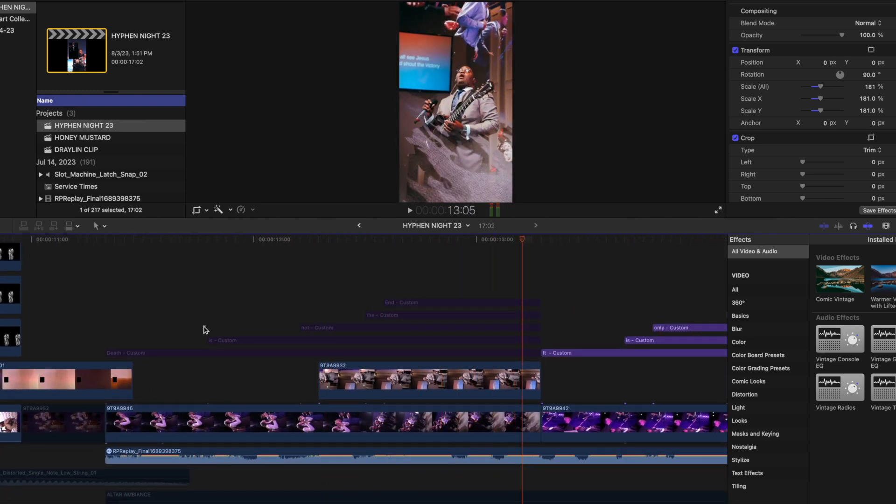
- Enable the primary storyline clip beneath the 9T9A9932 overlay and advance the playhead to 12:18
{"action": "left_click", "coordinate": [205, 328]}
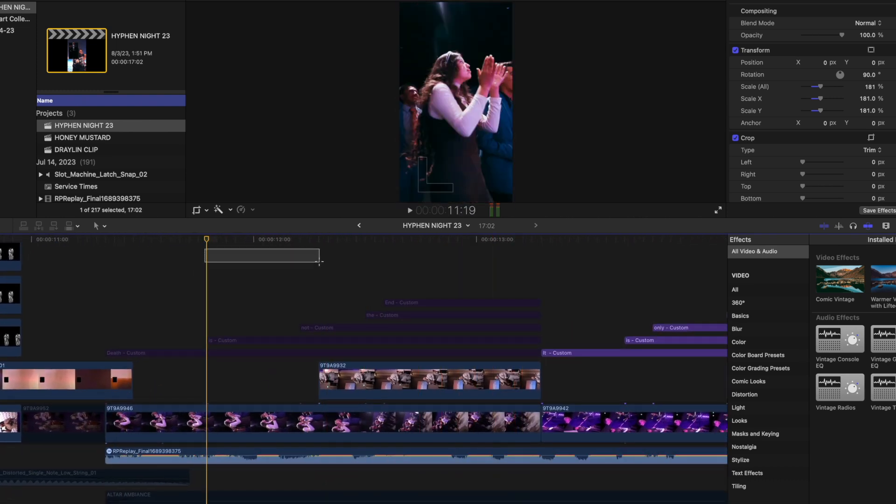
{"action": "left_click_drag", "start_coordinate": [209, 240], "coordinate": [401, 256]}
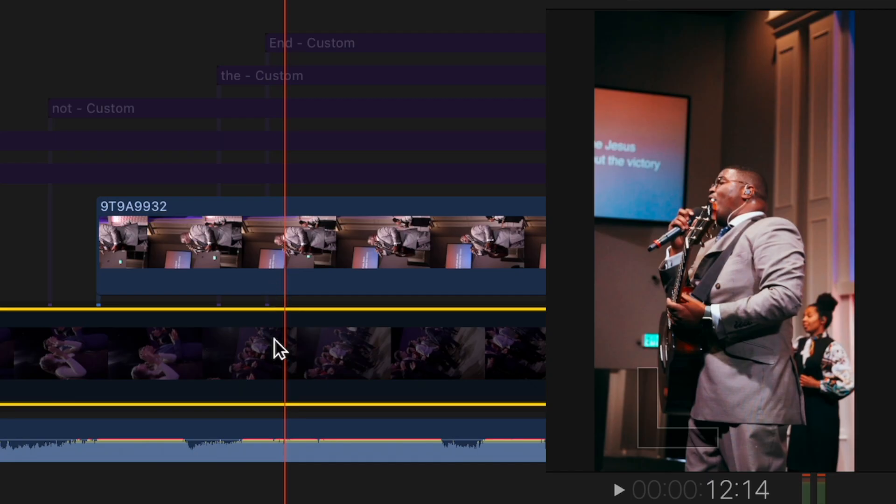
{"action": "key", "text": "v"}
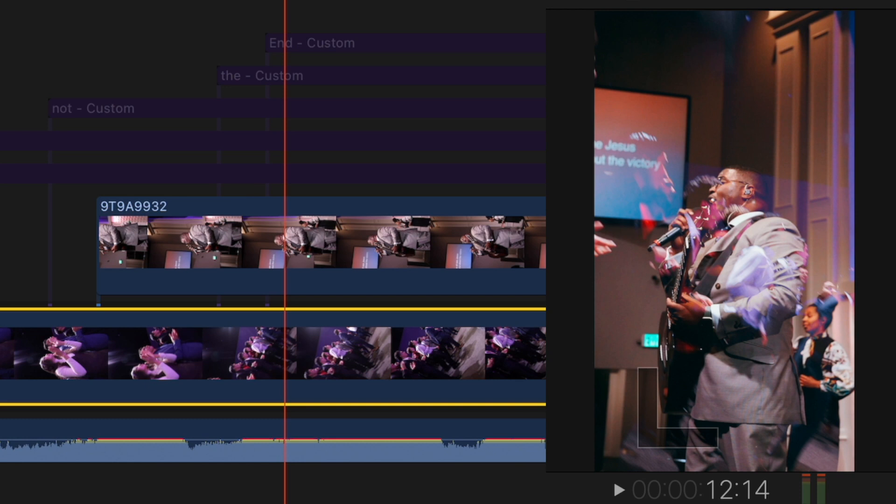
{"action": "key", "text": "Right"}
{"action": "key", "text": "Right"}
{"action": "key", "text": "Right"}
{"action": "key", "text": "Right"}
- Disable the 9T9A9932 overlay and play the clip beneath it on its own from 12:09
{"action": "left_click", "coordinate": [320, 253]}
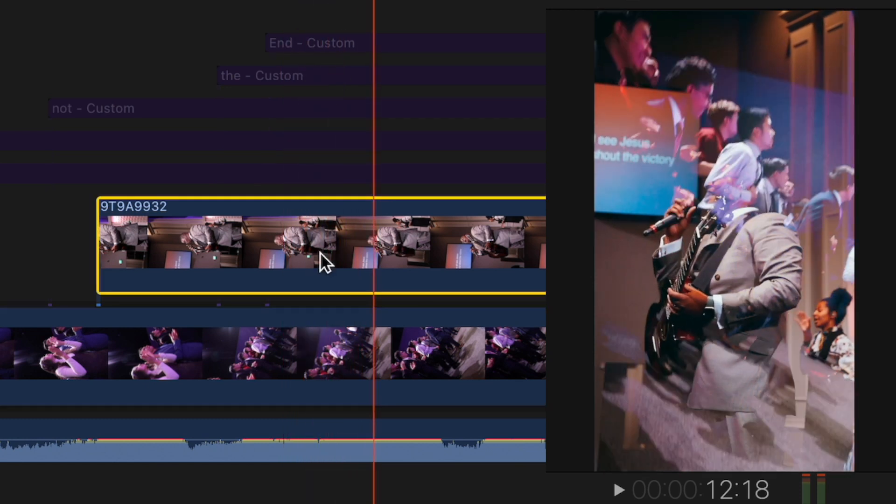
{"action": "key", "text": "v"}
{"action": "left_click", "coordinate": [233, 1]}
{"action": "key", "text": "space"}
{"action": "key", "text": "space"}
{"action": "left_click", "coordinate": [151, 1]}
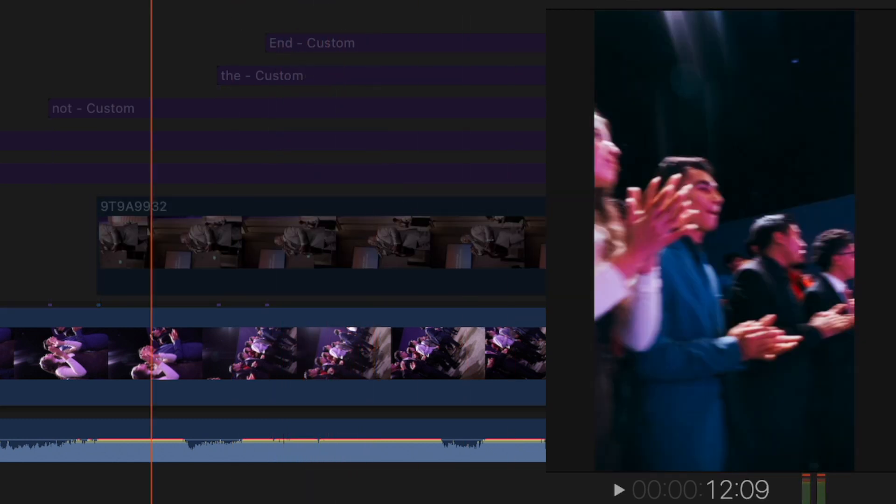
{"action": "key", "text": "space"}
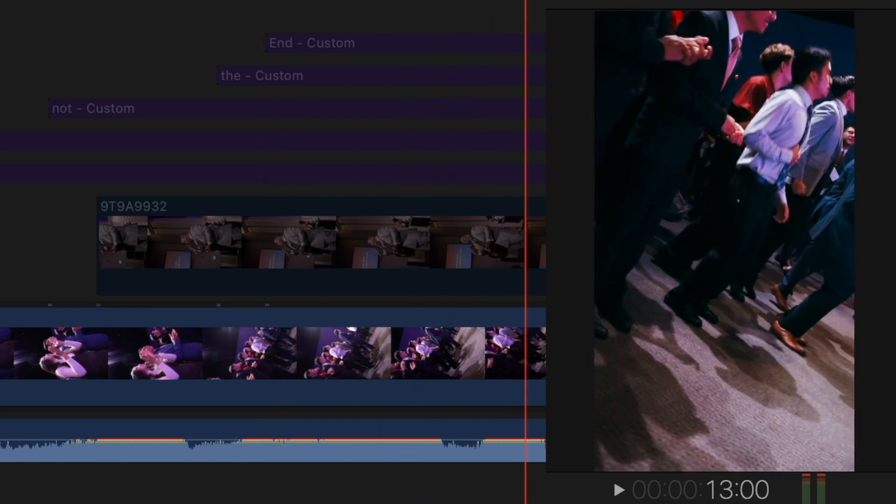
- Enable the 9T9A9932 overlay and the five title clips Death, is, not, the and End
{"action": "left_click", "coordinate": [433, 215]}
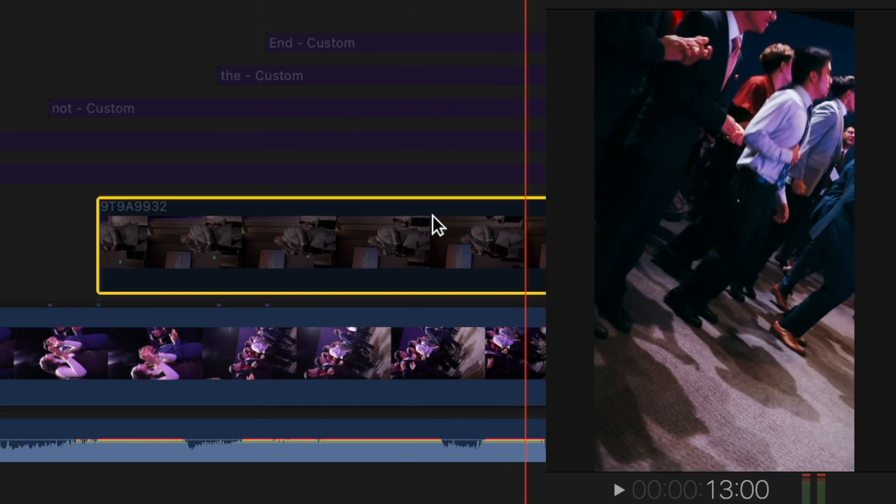
{"action": "key", "text": "v"}
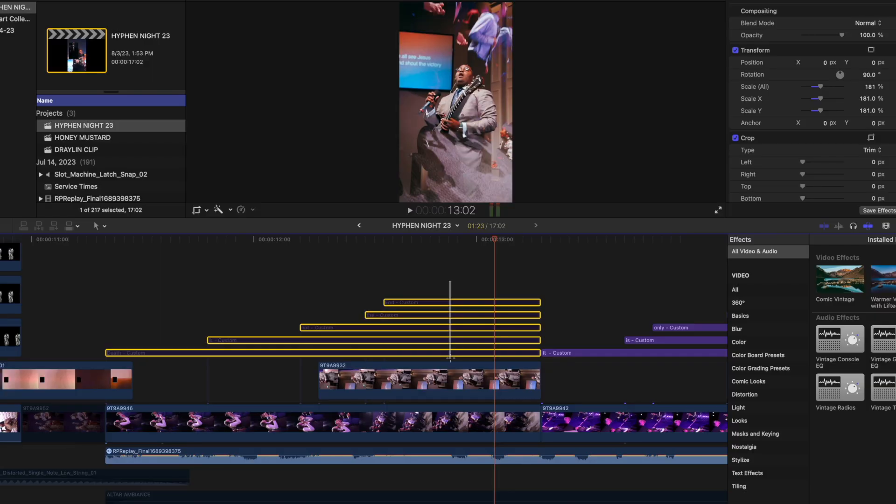
{"action": "left_click_drag", "start_coordinate": [450, 281], "coordinate": [450, 359]}
{"action": "key", "text": "v"}
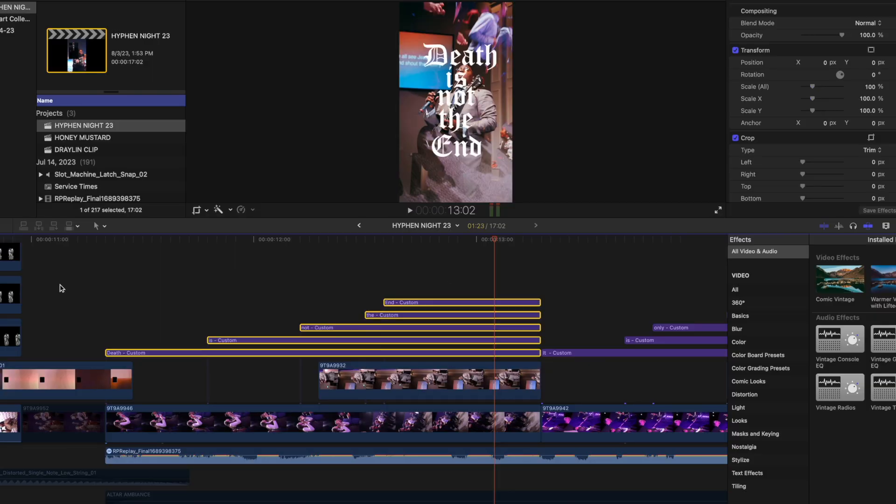
- Play the "Death is not the End" title sequence from just before the Death title, checking its audio layers
{"action": "left_click", "coordinate": [96, 303]}
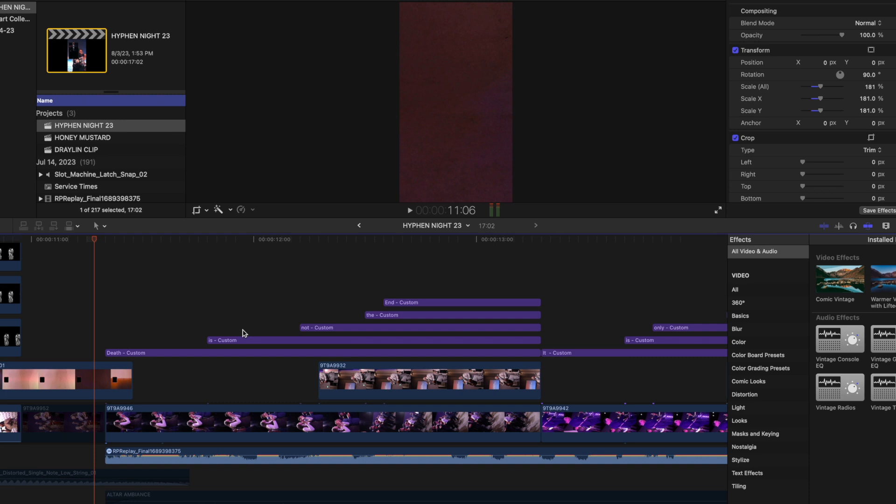
{"action": "scroll", "coordinate": [242, 333], "scroll_direction": "down", "scroll_amount": 10}
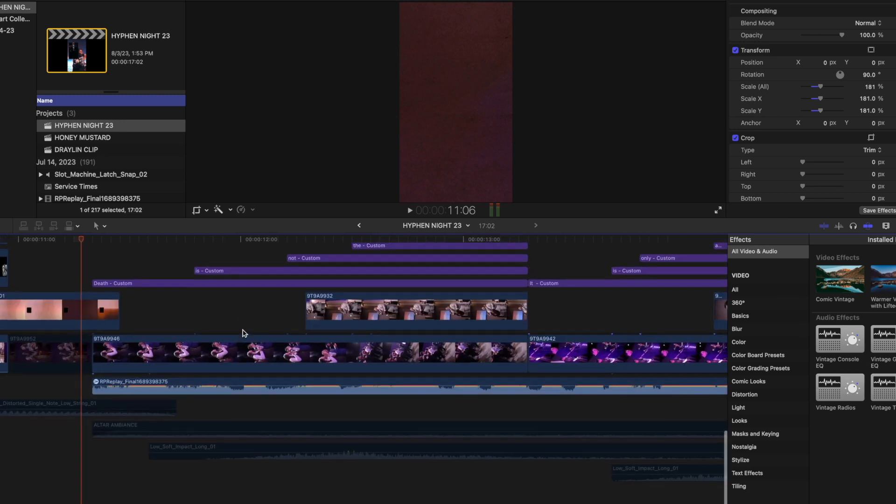
{"action": "key", "text": "space"}
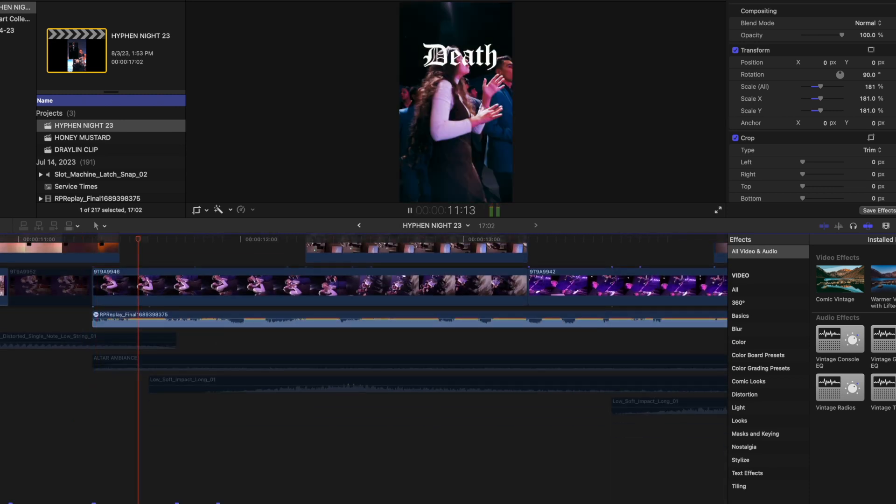
{"action": "key", "text": "space"}
{"action": "scroll", "coordinate": [416, 364], "scroll_direction": "up", "scroll_amount": 15}
{"action": "left_click", "coordinate": [66, 364]}
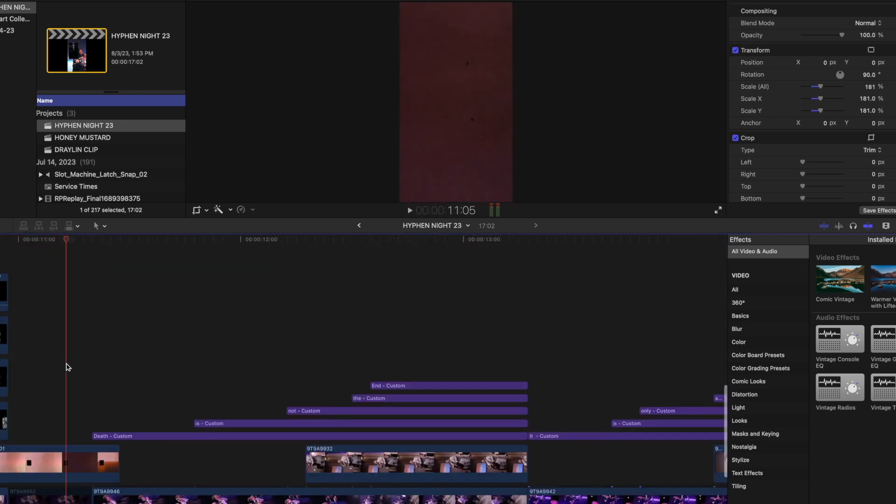
{"action": "key", "text": "space"}
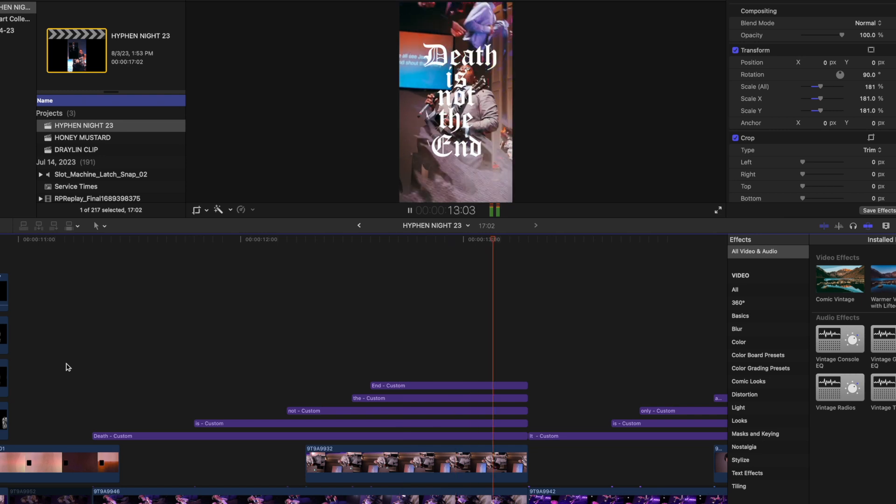
{"action": "key", "text": "space"}
- Play the "It is only an Entrance" title section through to the Into Eternity titles, following the clips and audio below
{"action": "scroll", "coordinate": [76, 350], "scroll_direction": "down", "scroll_amount": 7}
{"action": "scroll", "coordinate": [76, 350], "scroll_direction": "right", "scroll_amount": 5}
{"action": "left_click", "coordinate": [360, 435]}
{"action": "left_click", "coordinate": [387, 401]}
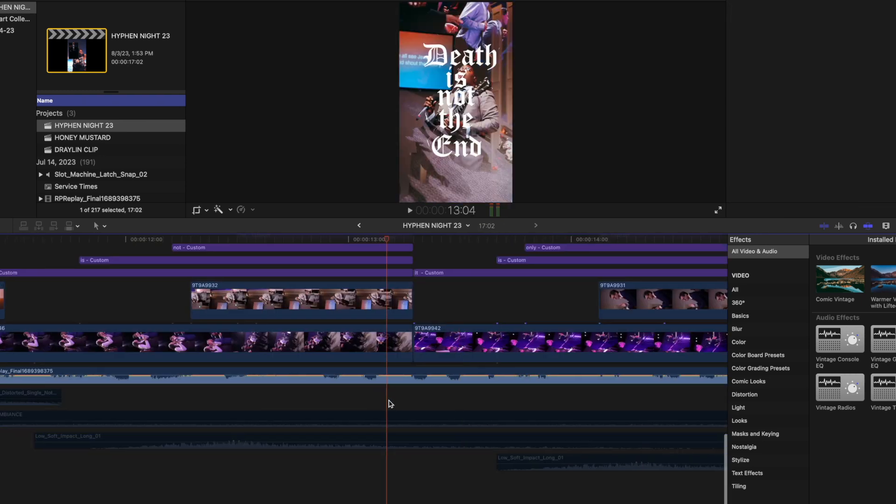
{"action": "scroll", "coordinate": [391, 403], "scroll_direction": "right", "scroll_amount": 6}
{"action": "left_click", "coordinate": [371, 400]}
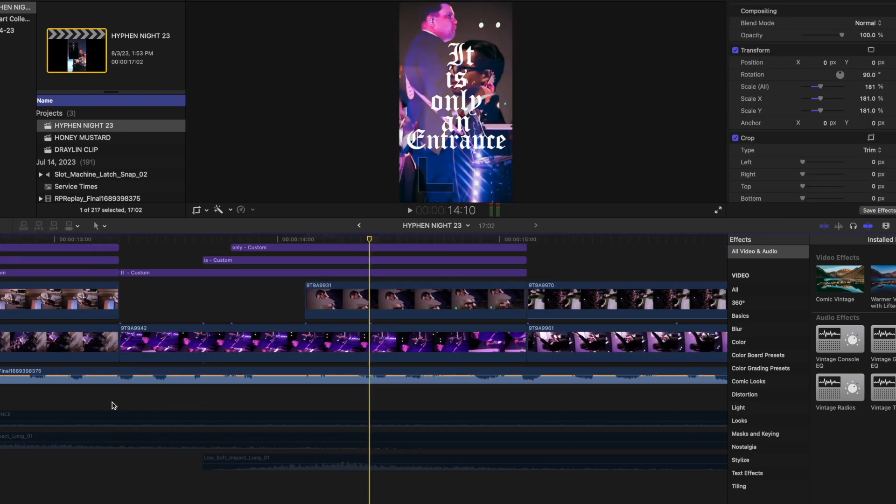
{"action": "left_click", "coordinate": [89, 398]}
{"action": "key", "text": "space"}
{"action": "scroll", "coordinate": [89, 396], "scroll_direction": "right", "scroll_amount": 5}
{"action": "scroll", "coordinate": [88, 397], "scroll_direction": "up", "scroll_amount": 1}
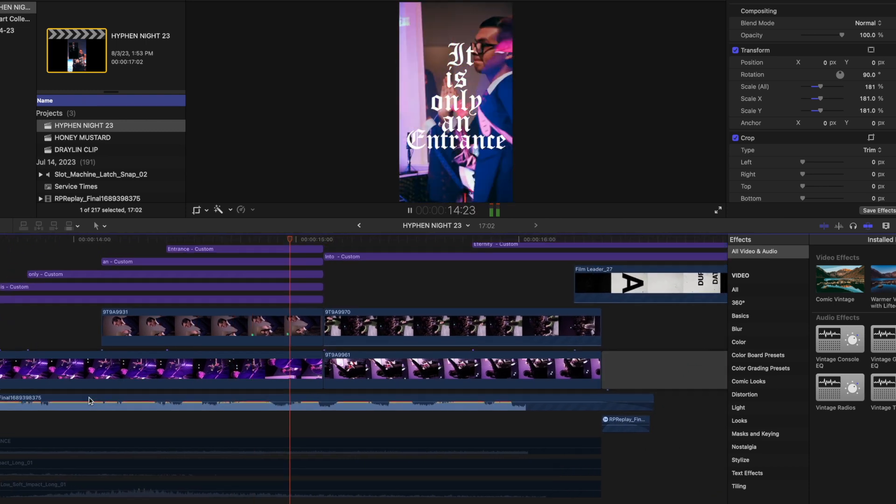
{"action": "scroll", "coordinate": [89, 397], "scroll_direction": "right", "scroll_amount": 6}
{"action": "scroll", "coordinate": [88, 397], "scroll_direction": "up", "scroll_amount": 1}
{"action": "key", "text": "space"}
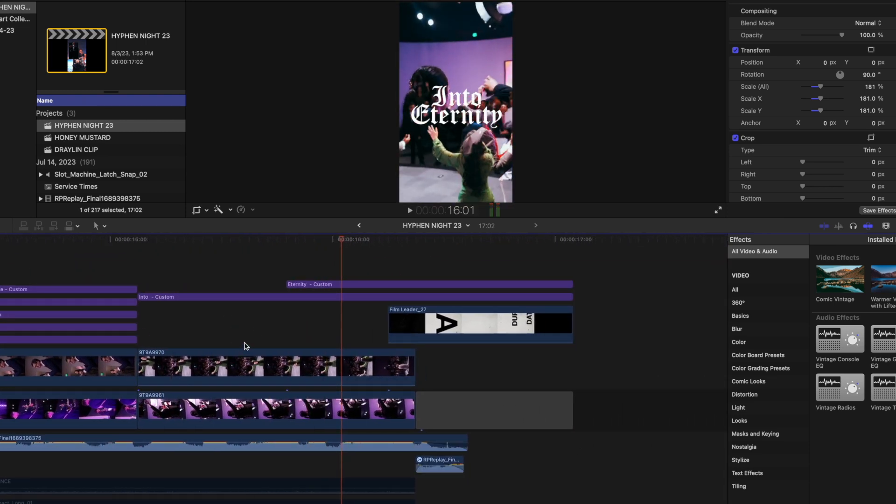
- Play the closing "Into Eternity" section with the Film Leader_27 overlay to the end of the project
{"action": "left_click", "coordinate": [124, 261]}
{"action": "key", "text": "space"}
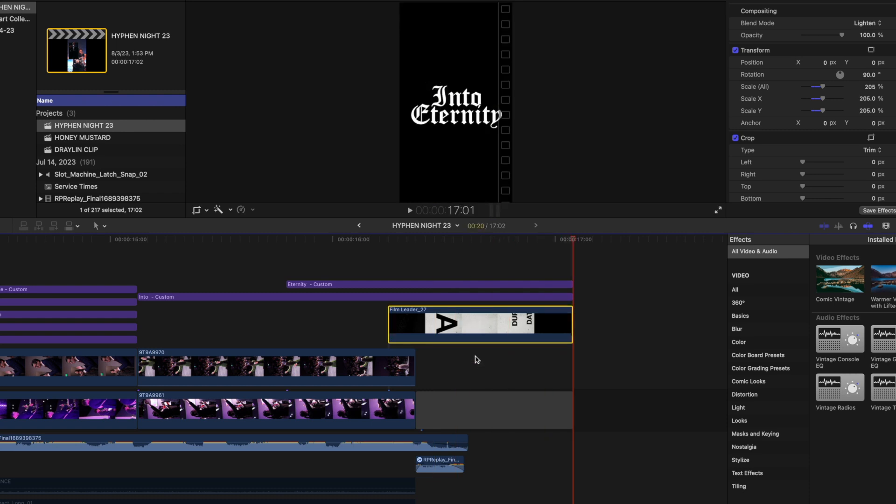
{"action": "left_click", "coordinate": [455, 359]}
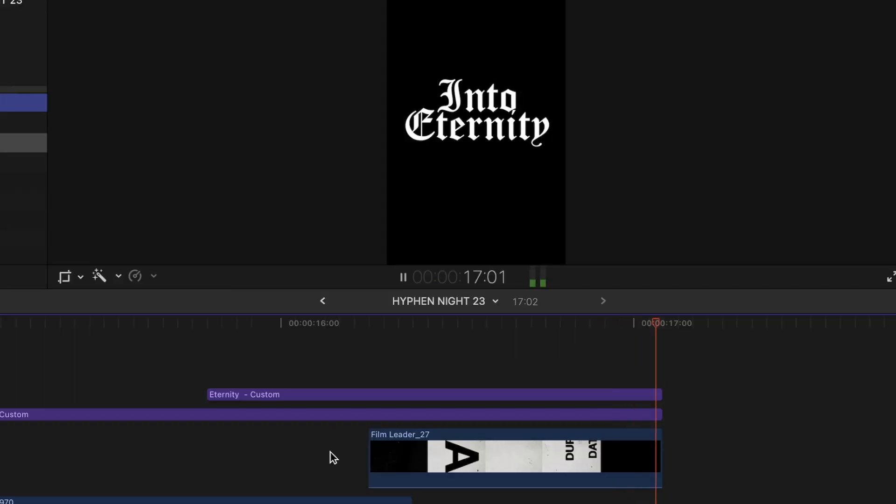
- Enable the long RPReplay_Final audio clip and the short one at its end, and play the Into Eternity ending with both
{"action": "left_click", "coordinate": [366, 321]}
{"action": "key", "text": "space"}
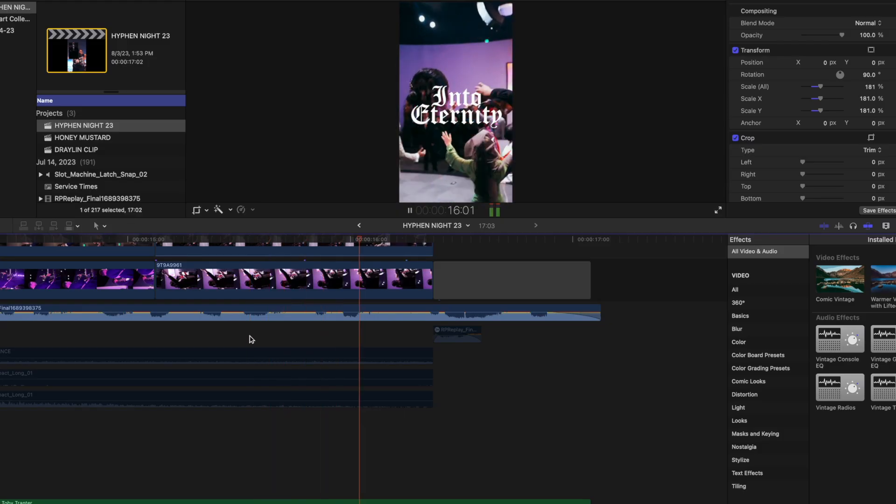
{"action": "left_click", "coordinate": [315, 312]}
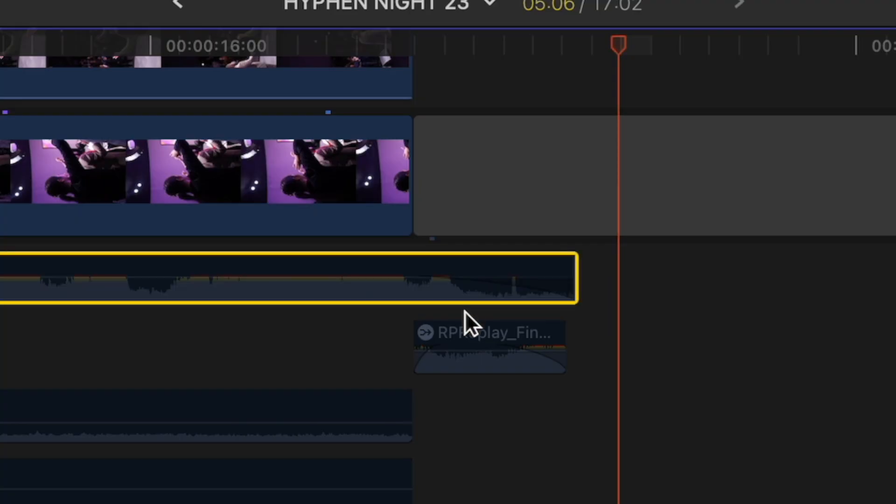
{"action": "left_click", "coordinate": [468, 340]}
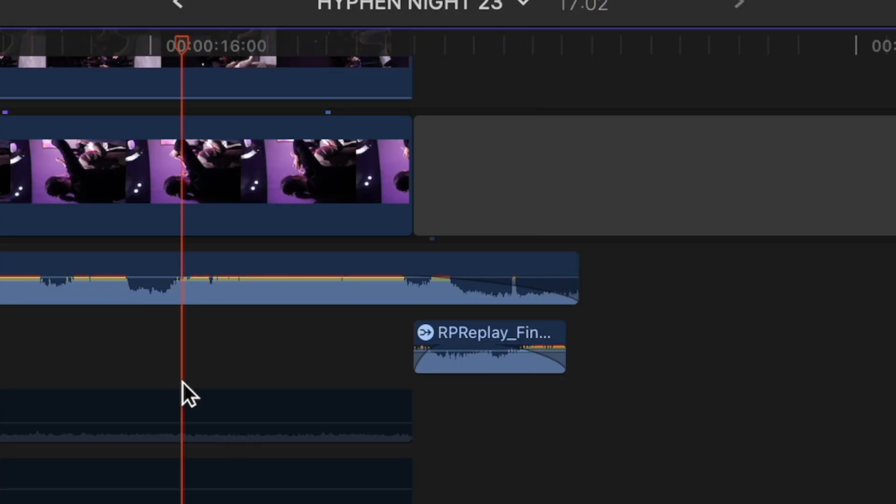
{"action": "key", "text": "space"}
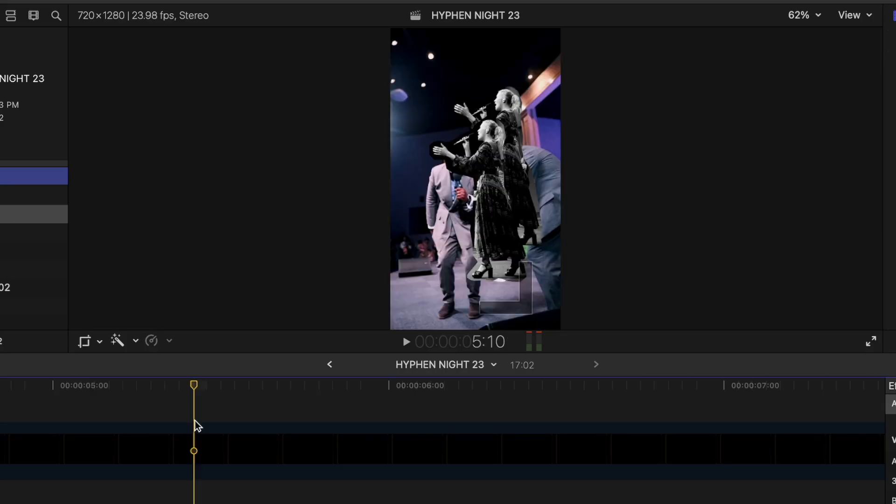
- Enable the MB - DIRTY FRAMES 14 overlay above the photo collage section
{"action": "left_click", "coordinate": [206, 443]}
{"action": "scroll", "coordinate": [322, 427], "scroll_direction": "left", "scroll_amount": 5}
{"action": "scroll", "coordinate": [348, 420], "scroll_direction": "right", "scroll_amount": 8}
{"action": "left_click", "coordinate": [583, 413]}
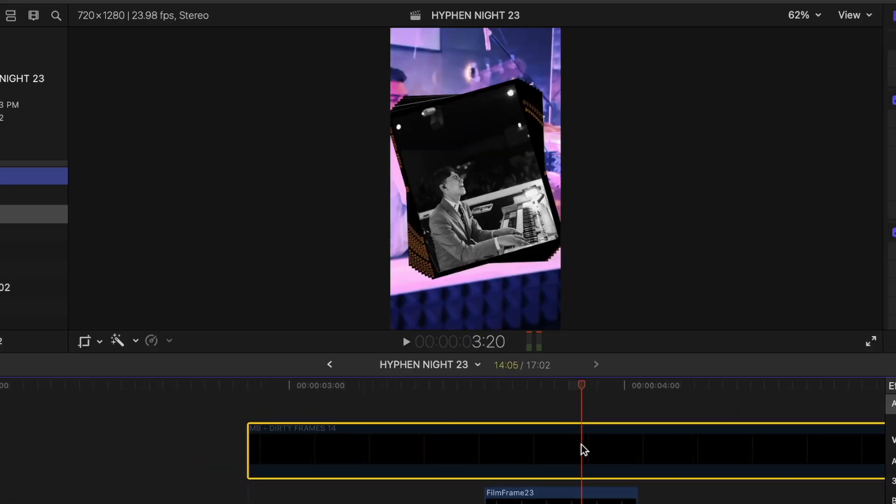
{"action": "scroll", "coordinate": [582, 448], "scroll_direction": "right", "scroll_amount": 8}
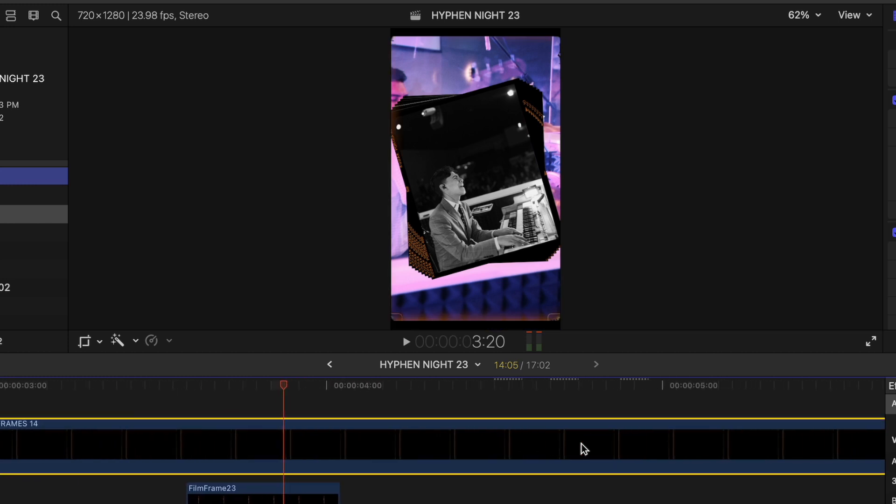
- Preview the dirty-frame overlay over the collage photos, and play the whole recap from its start to the Into Eternity ending
{"action": "left_click_drag", "start_coordinate": [288, 391], "coordinate": [686, 409]}
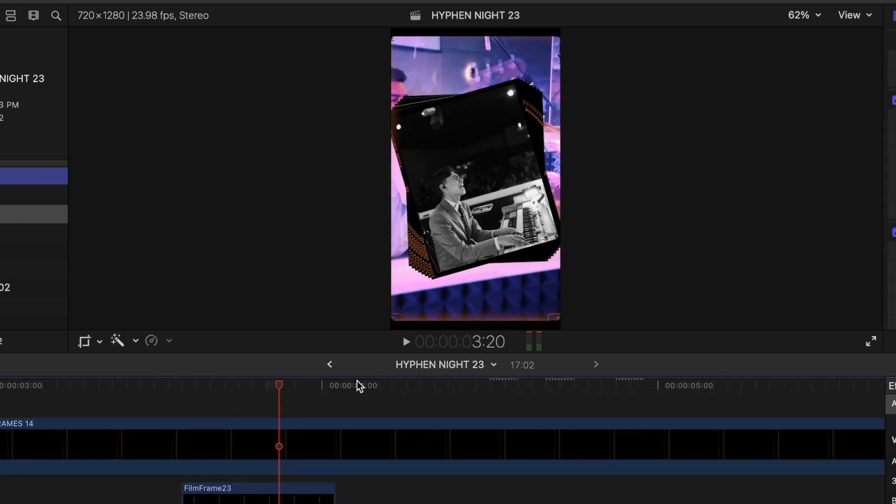
{"action": "key", "text": "space"}
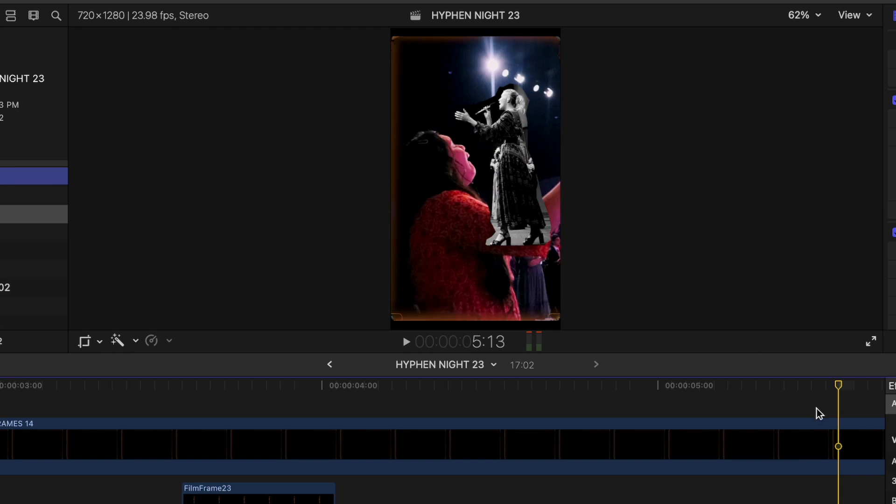
{"action": "key", "text": "space"}
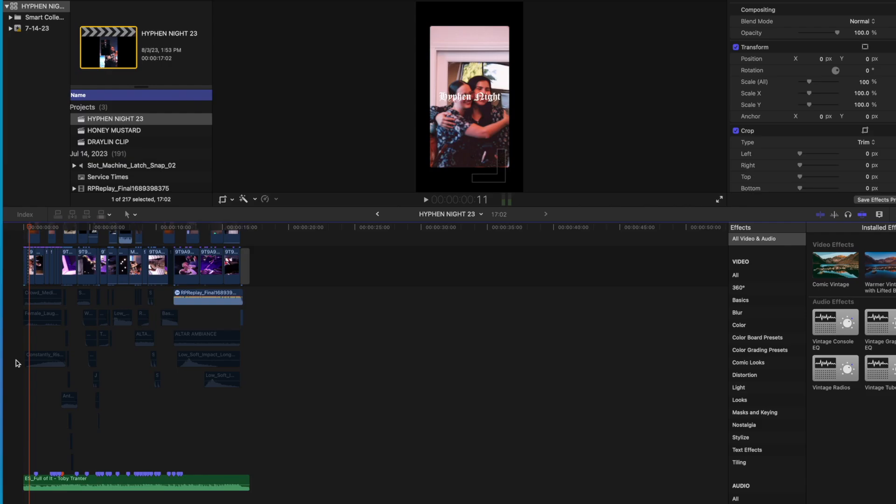
{"action": "key", "text": "space"}
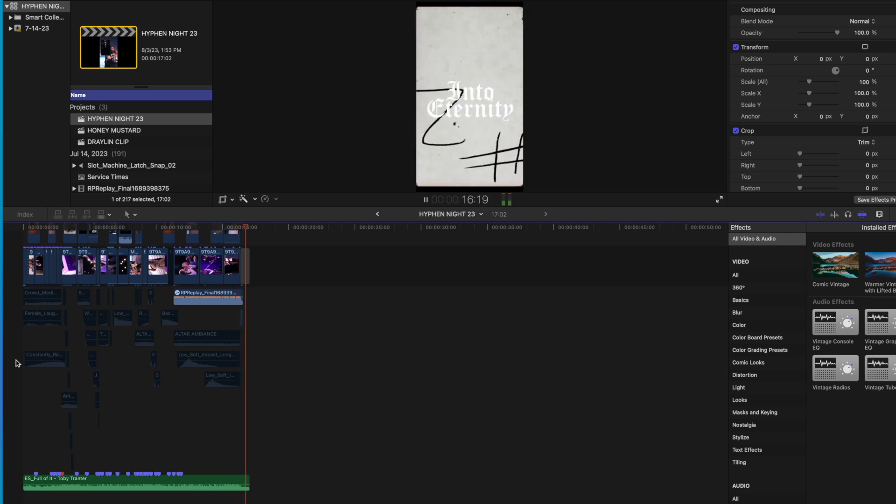
- Select photo clip 9T9A9942 near the end of the recap and open the LUT choices of its Custom LUT effect
{"action": "key", "text": "super+equal"}
{"action": "key", "text": "super+equal"}
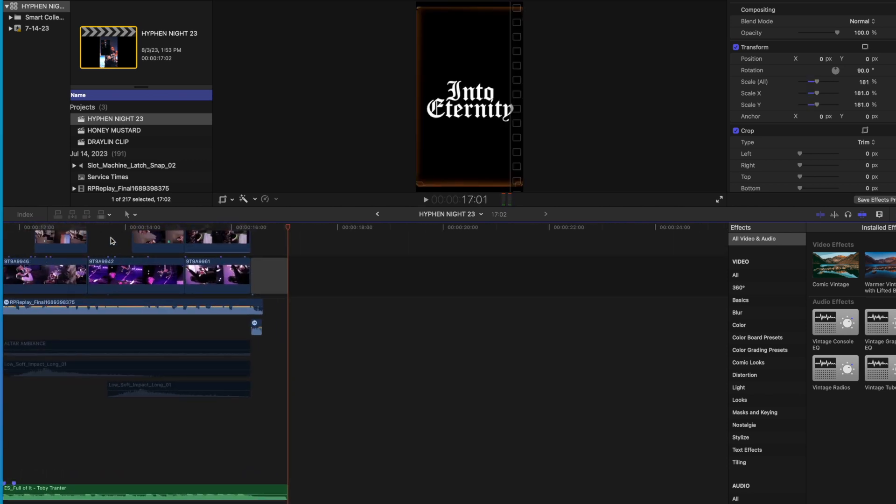
{"action": "left_click", "coordinate": [113, 275]}
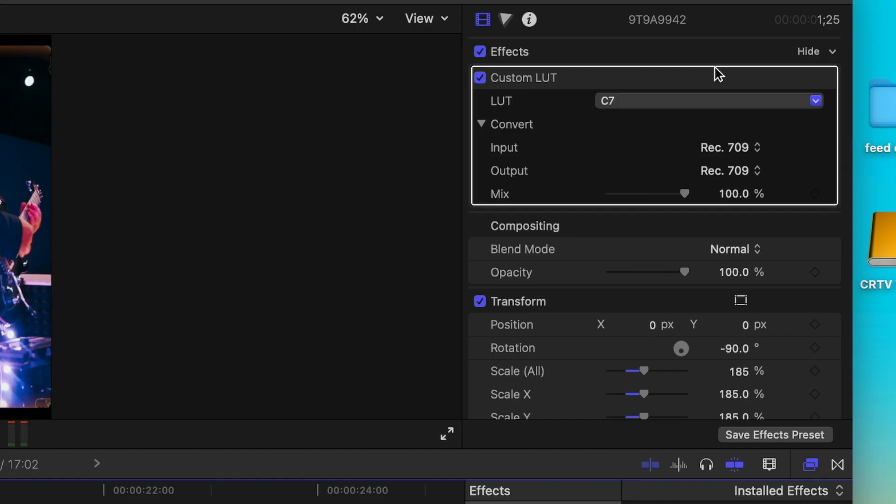
{"action": "left_click", "coordinate": [682, 103]}
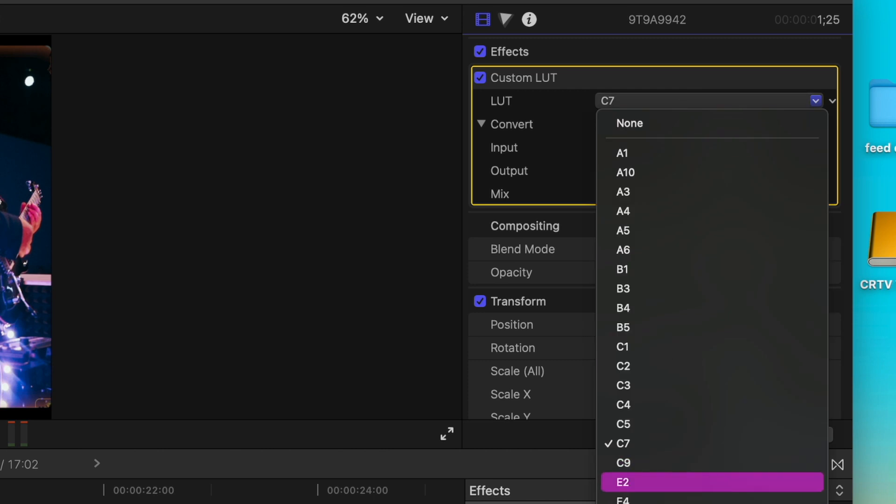